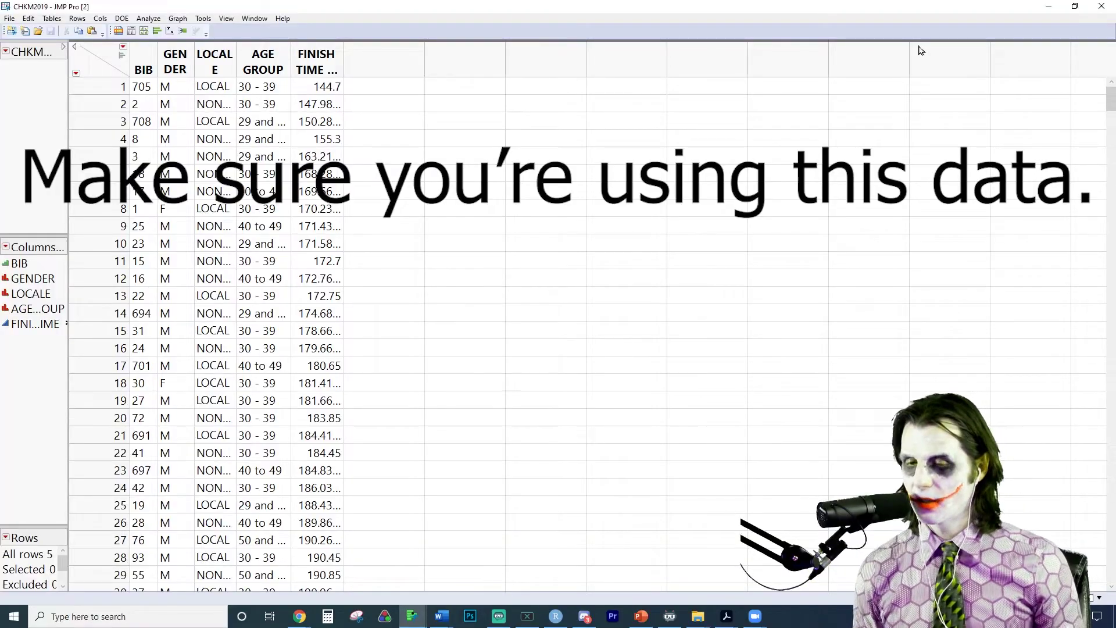
Close the CHKM2019 marathon data table so no tables remain open
click(1101, 5)
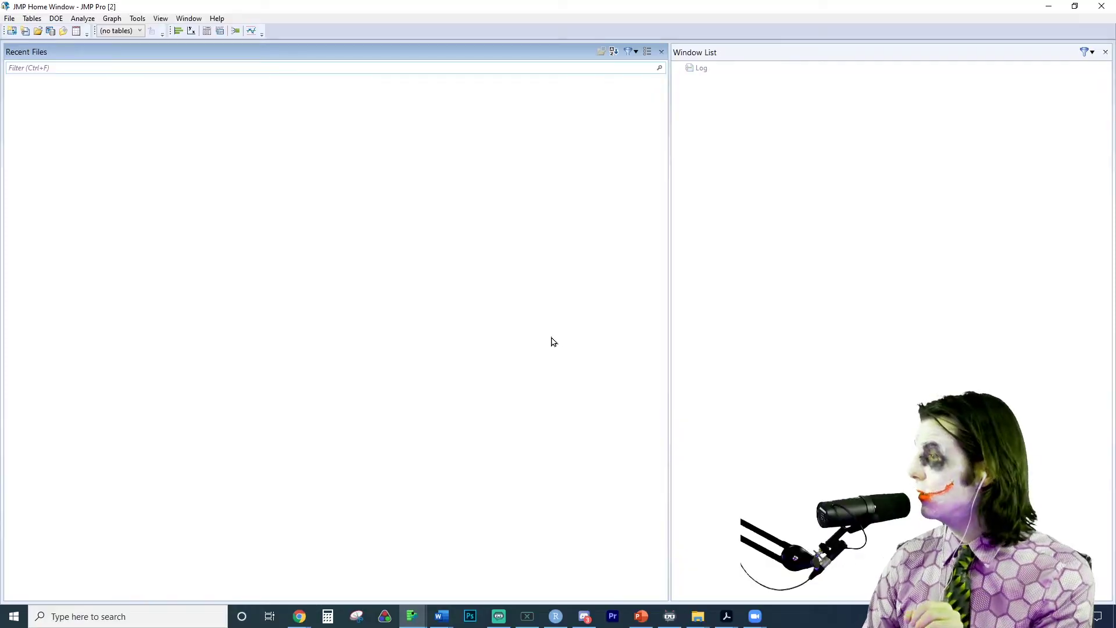
mouse_move(412, 617)
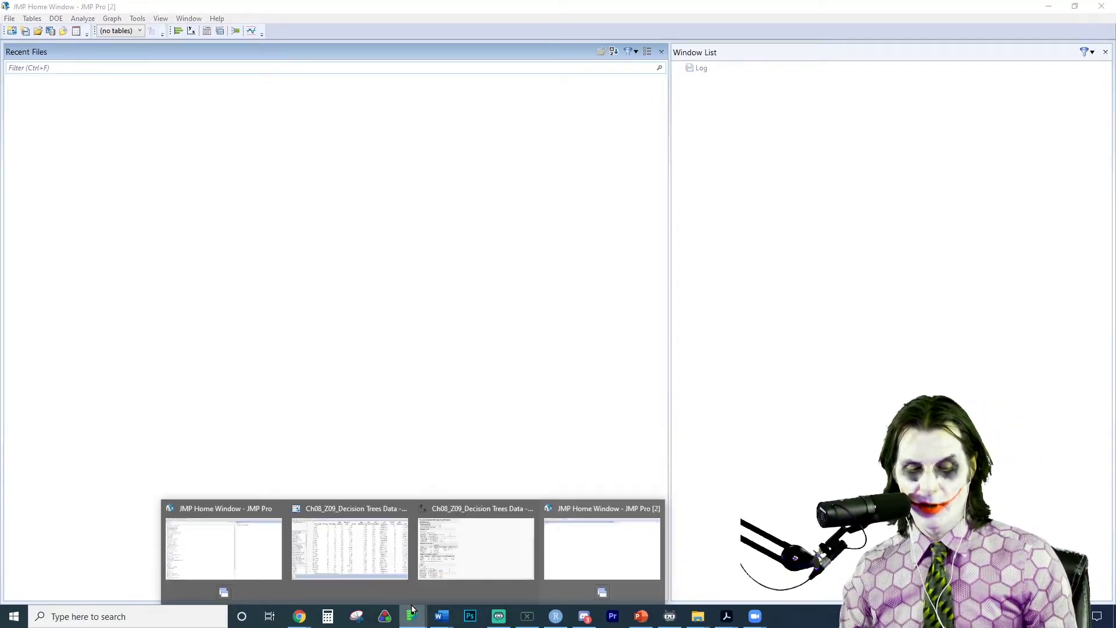
Bring the Ch08_Z09 Decision Trees data table forward and select the Q03 Height column
click(400, 577)
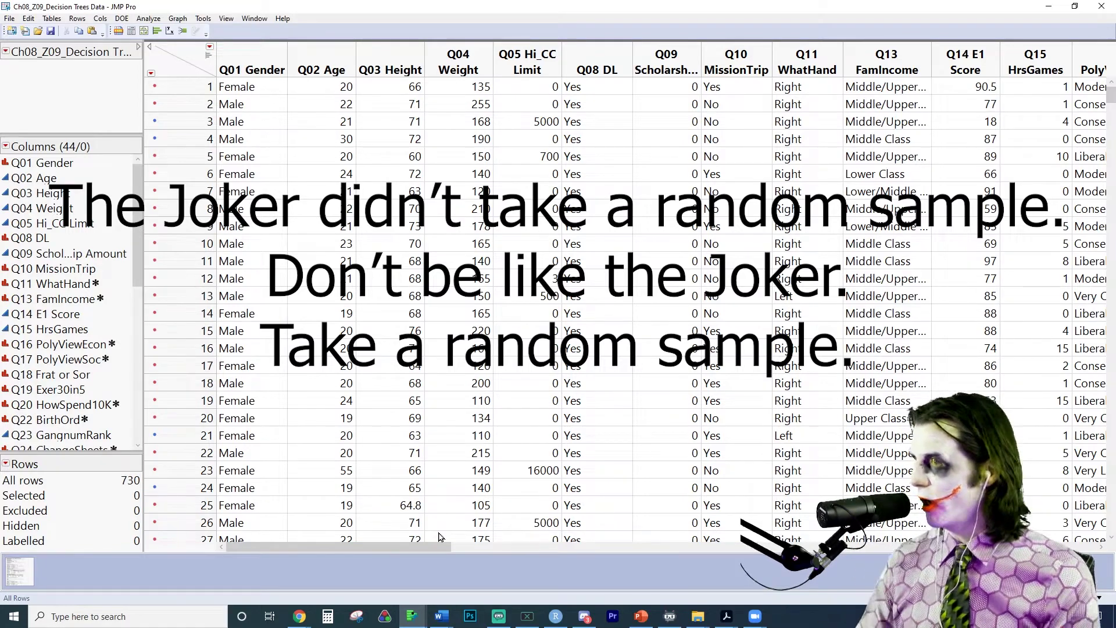
click(41, 193)
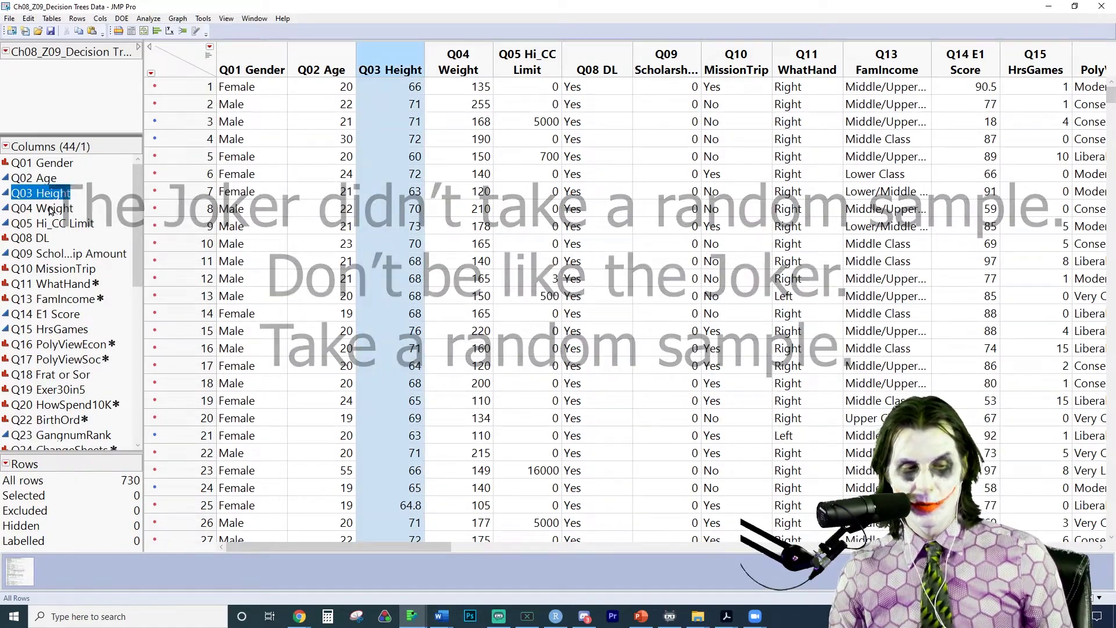
click(50, 209)
click(54, 179)
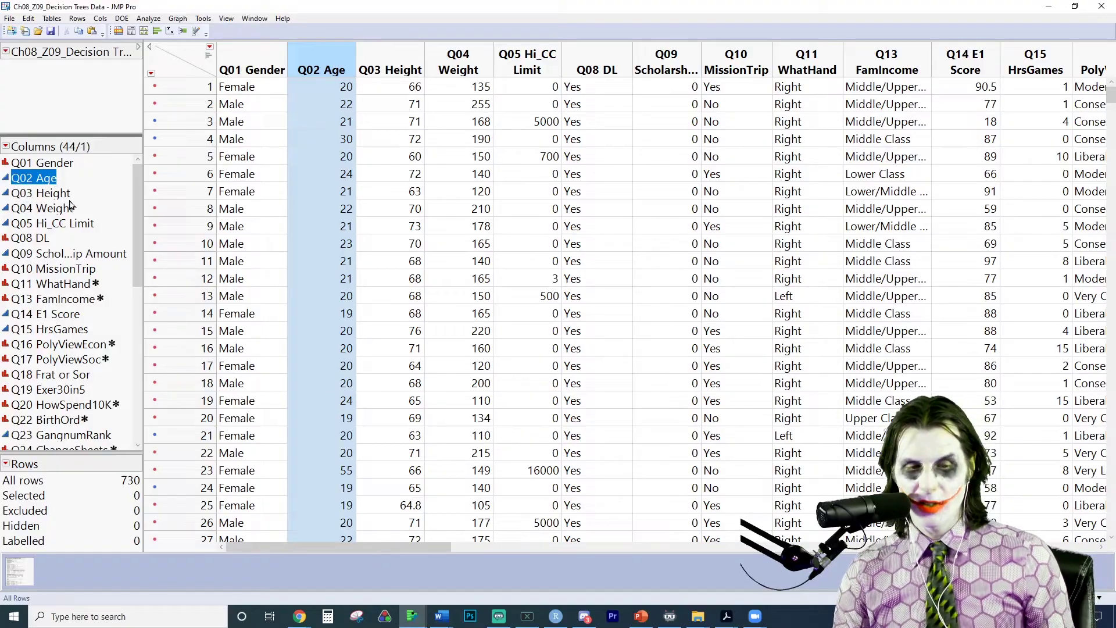
click(51, 196)
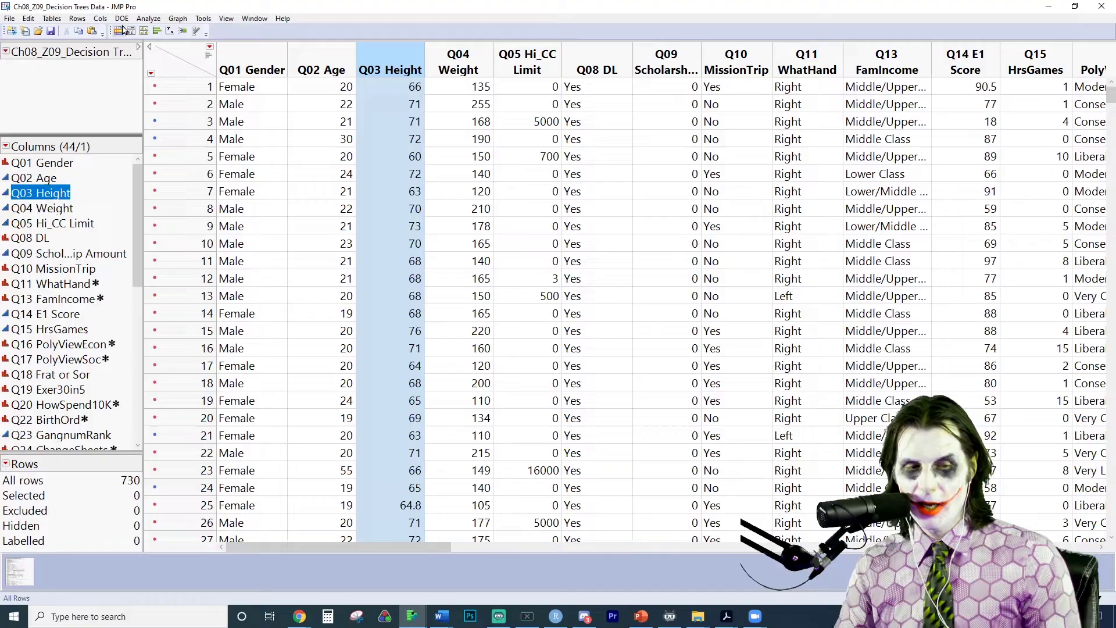
Run a Distribution of Q03 Height and stack the report horizontally
click(148, 19)
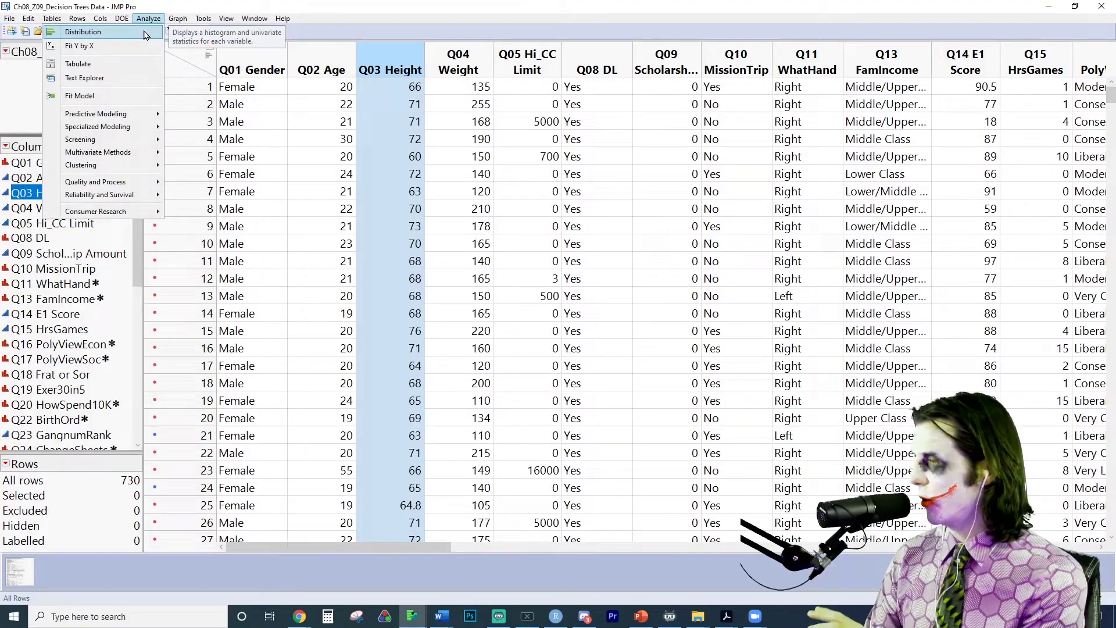
click(144, 35)
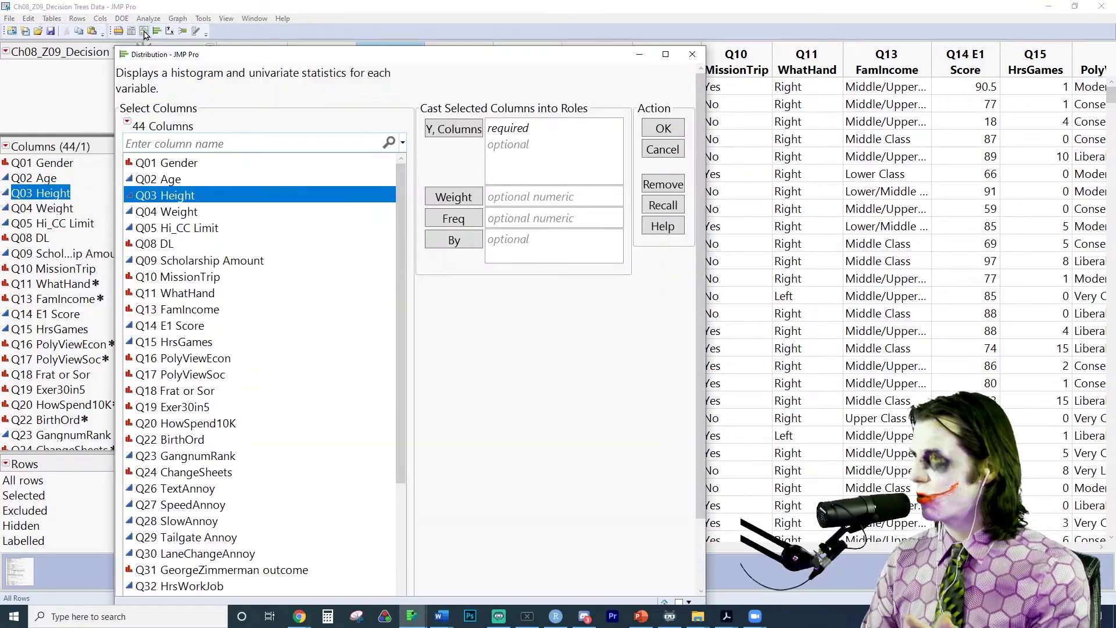
double_click(240, 204)
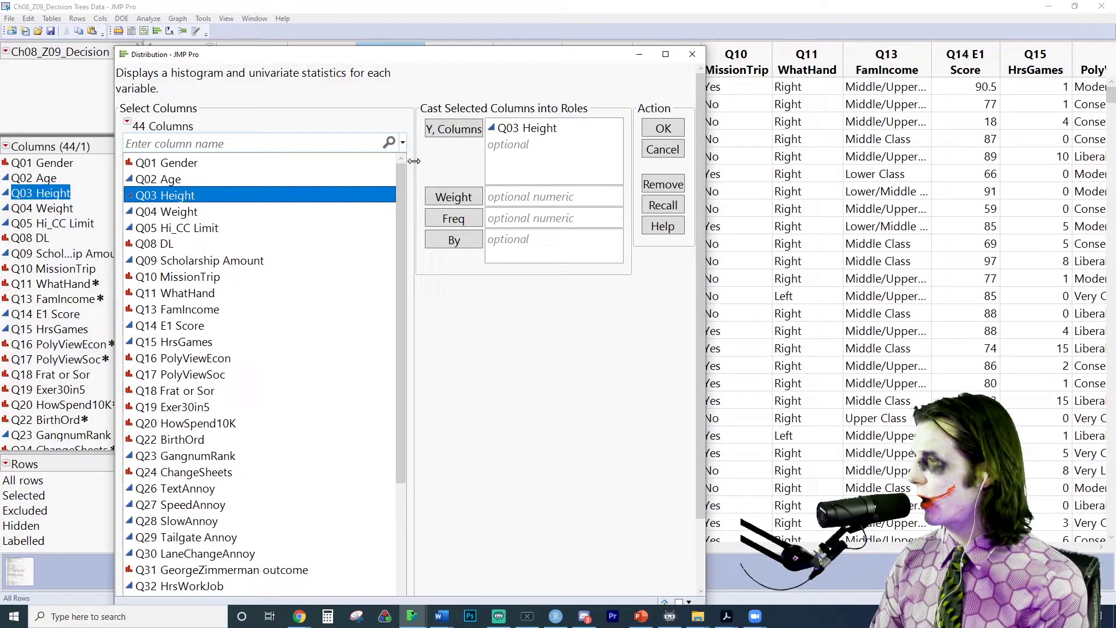
click(660, 129)
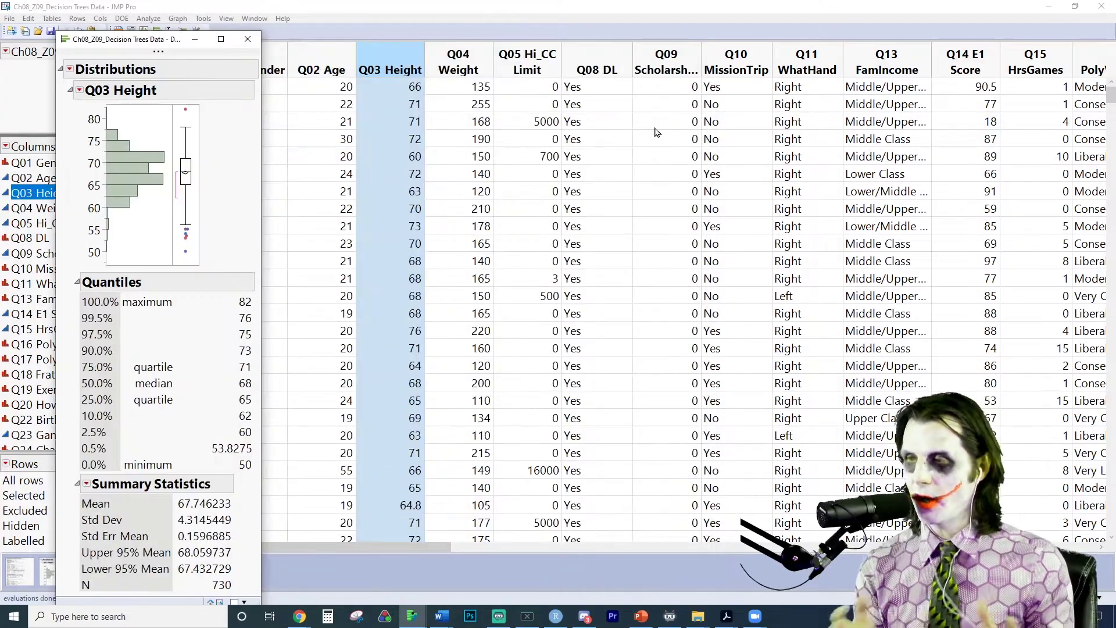
click(69, 69)
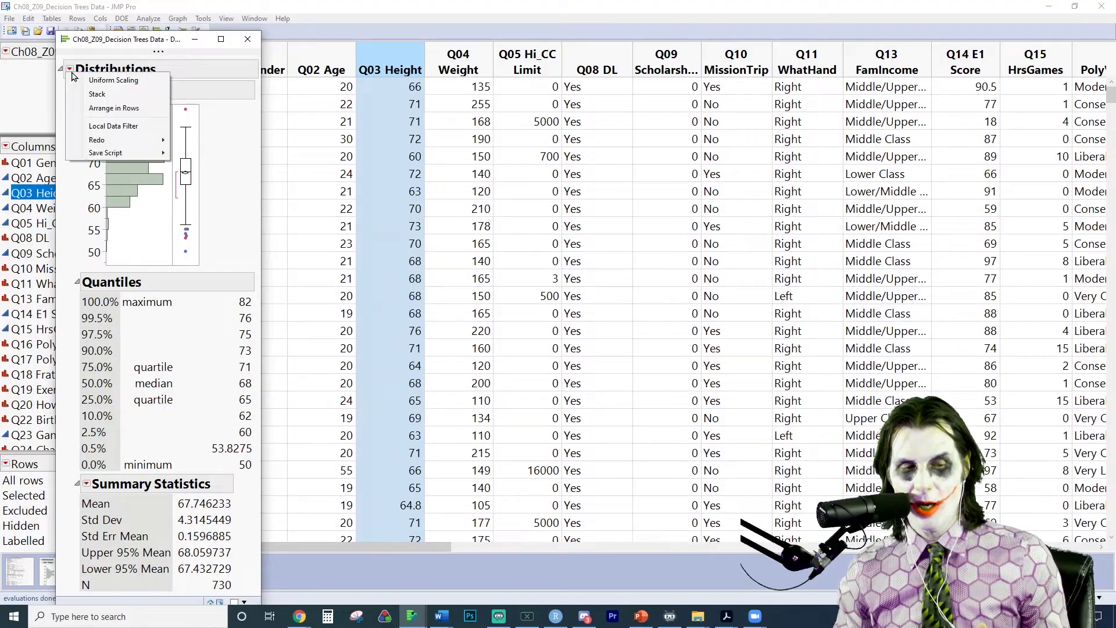
click(94, 95)
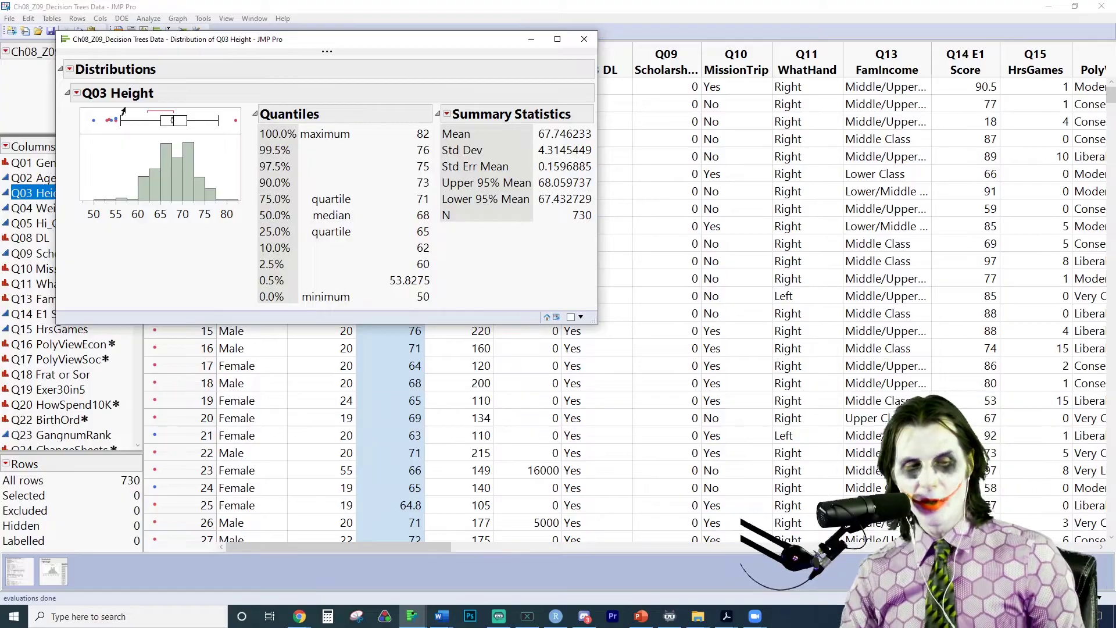
Add a 0.971 confidence interval to the Q03 Height distribution report
click(76, 94)
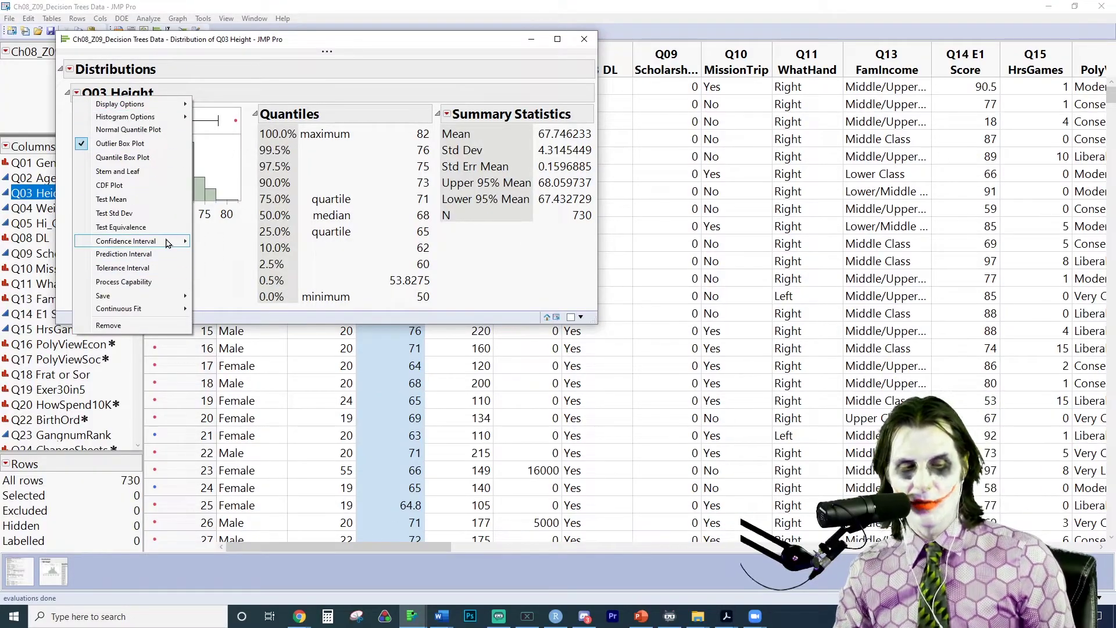
mouse_move(127, 241)
click(223, 283)
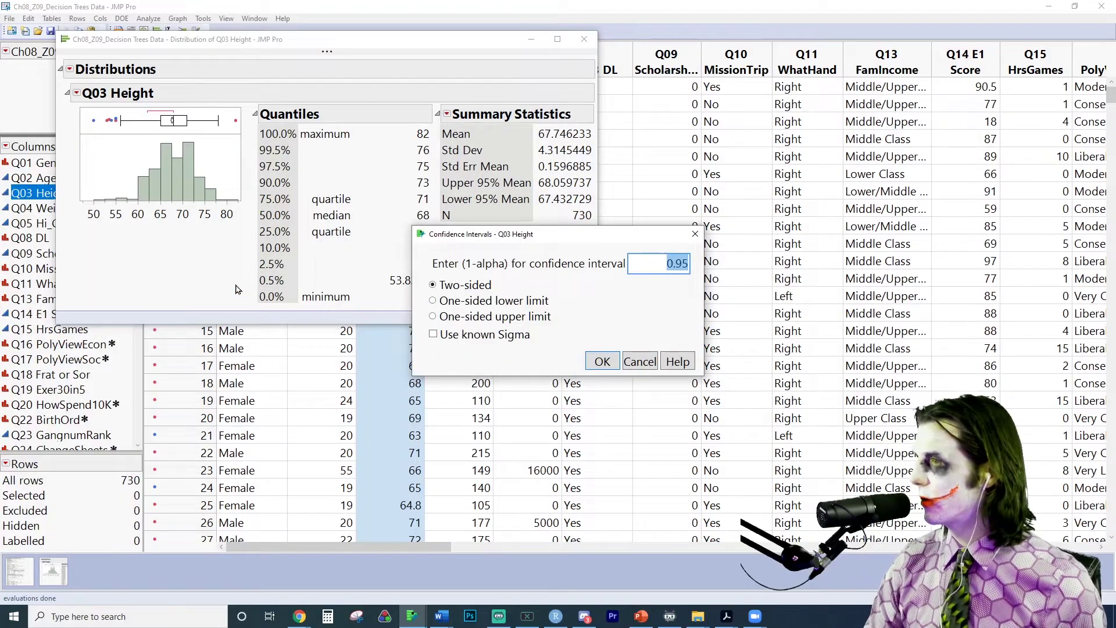
text(0)
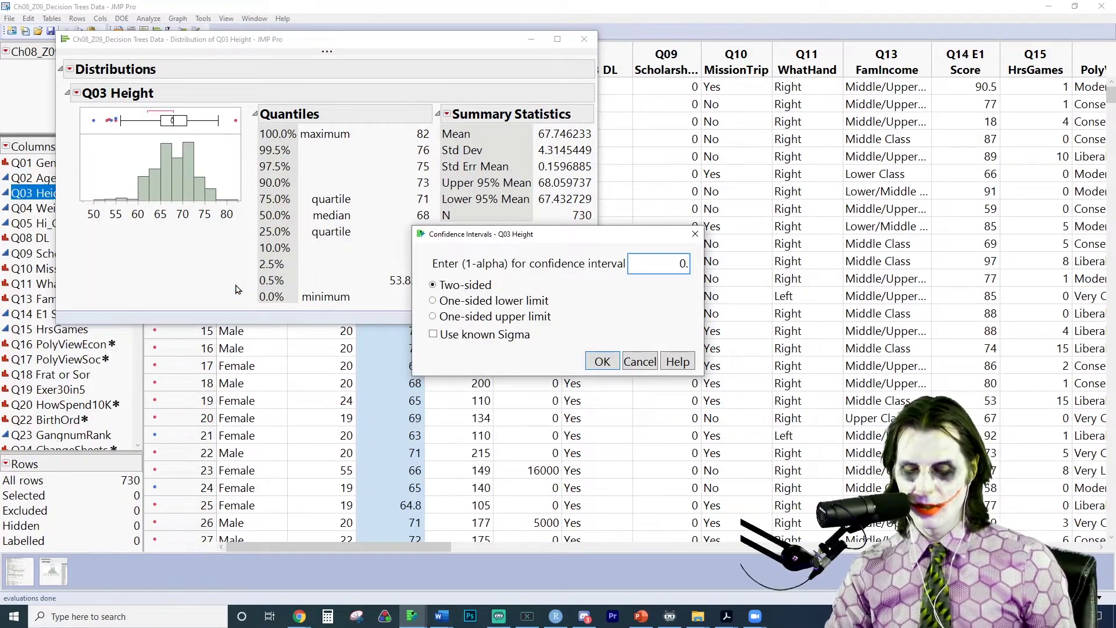
text(.971)
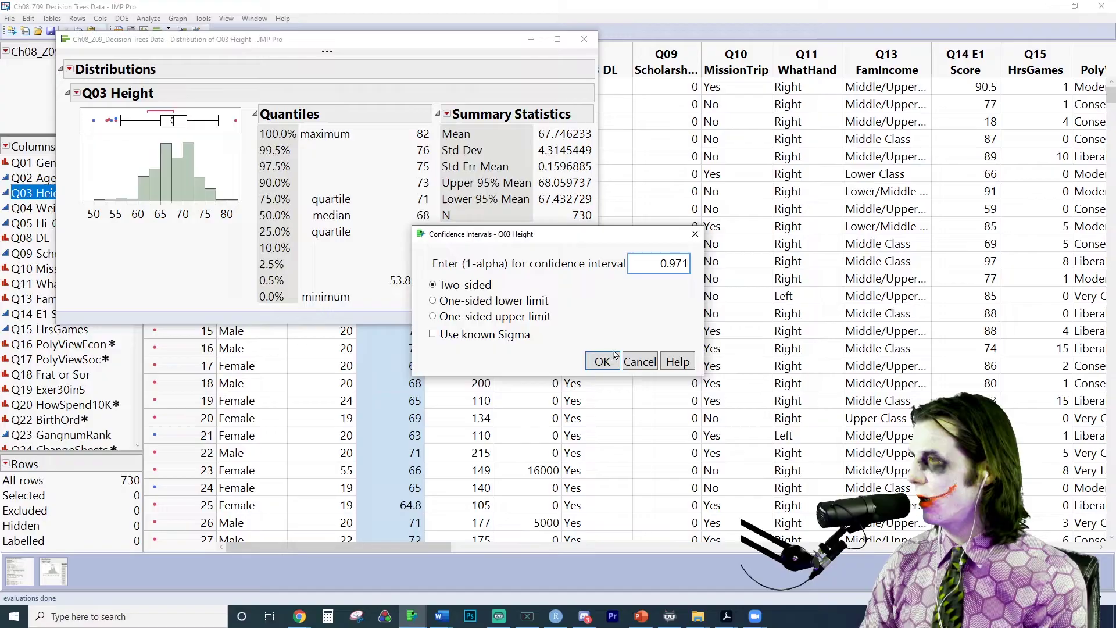
click(607, 361)
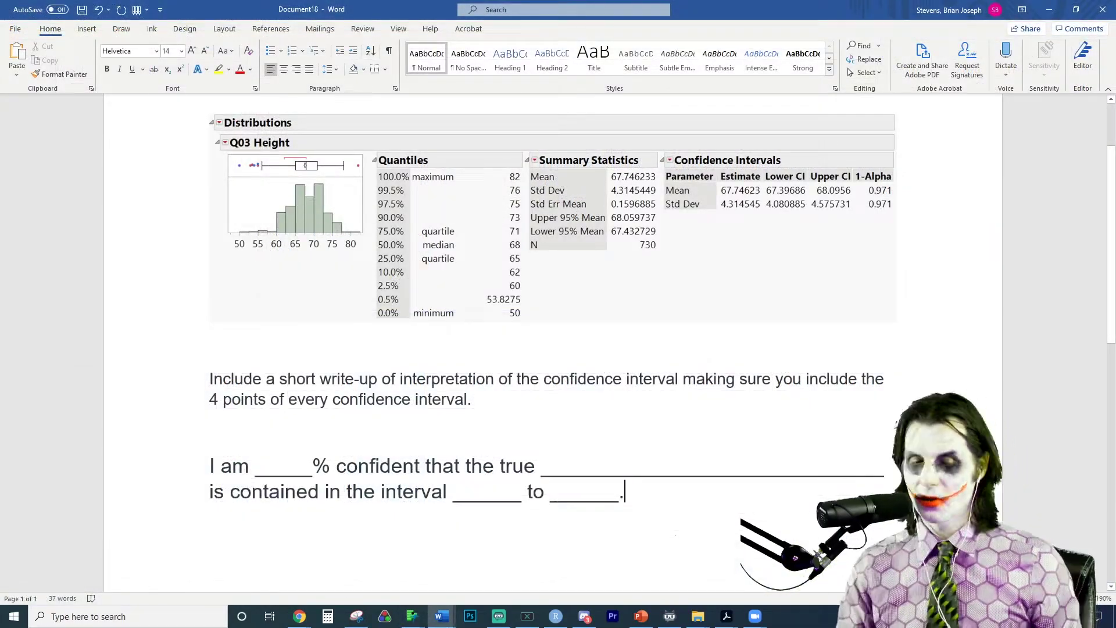
drag(250, 465, 326, 455)
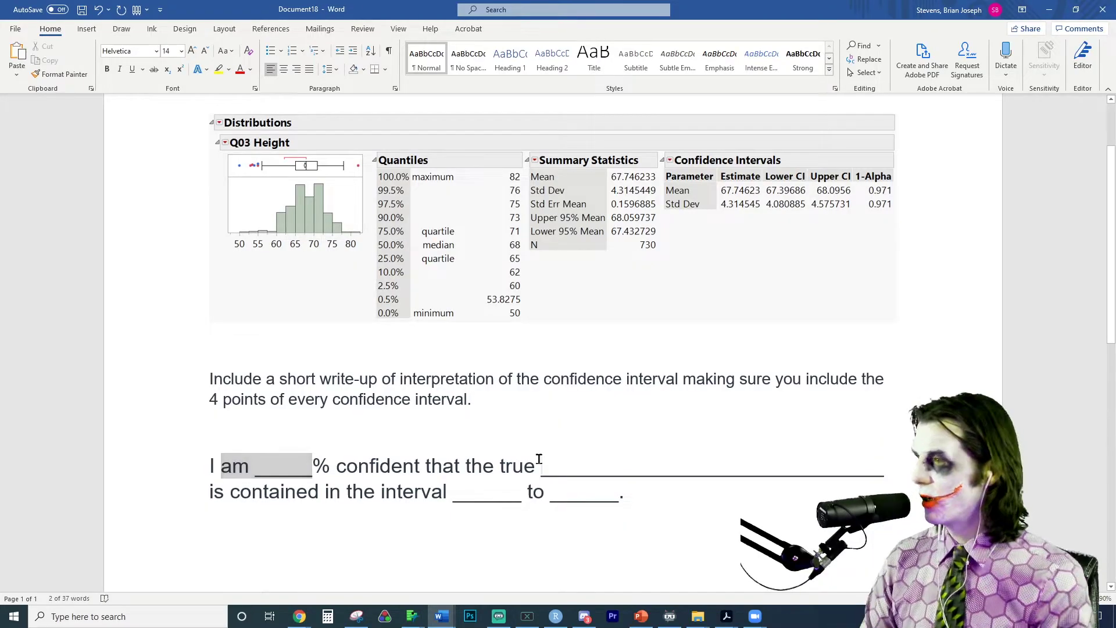
drag(541, 462, 882, 472)
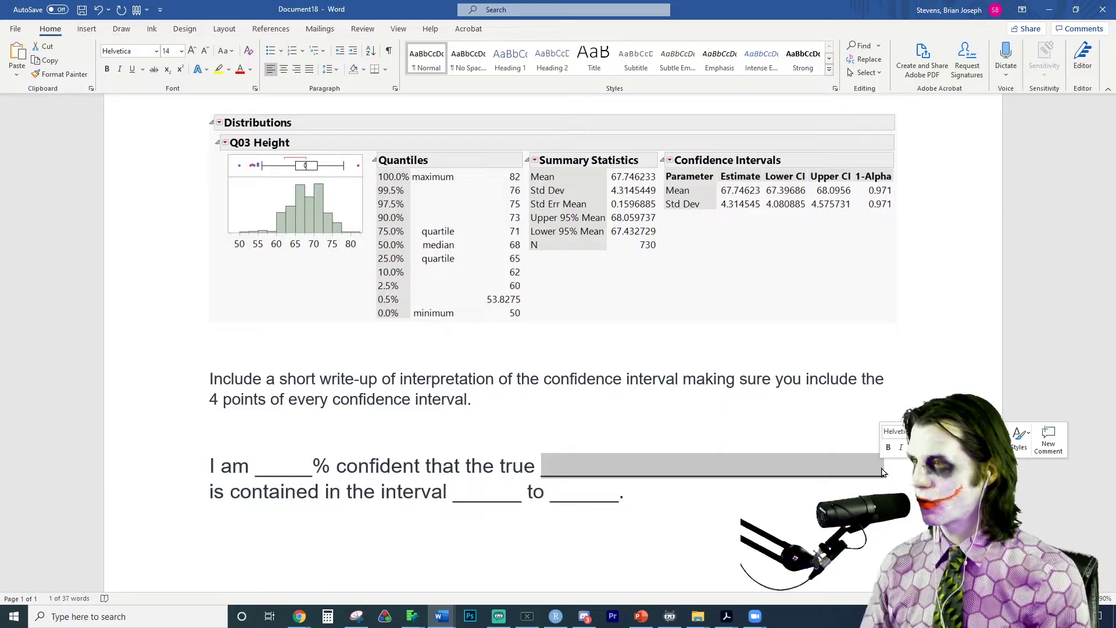
drag(452, 493, 616, 495)
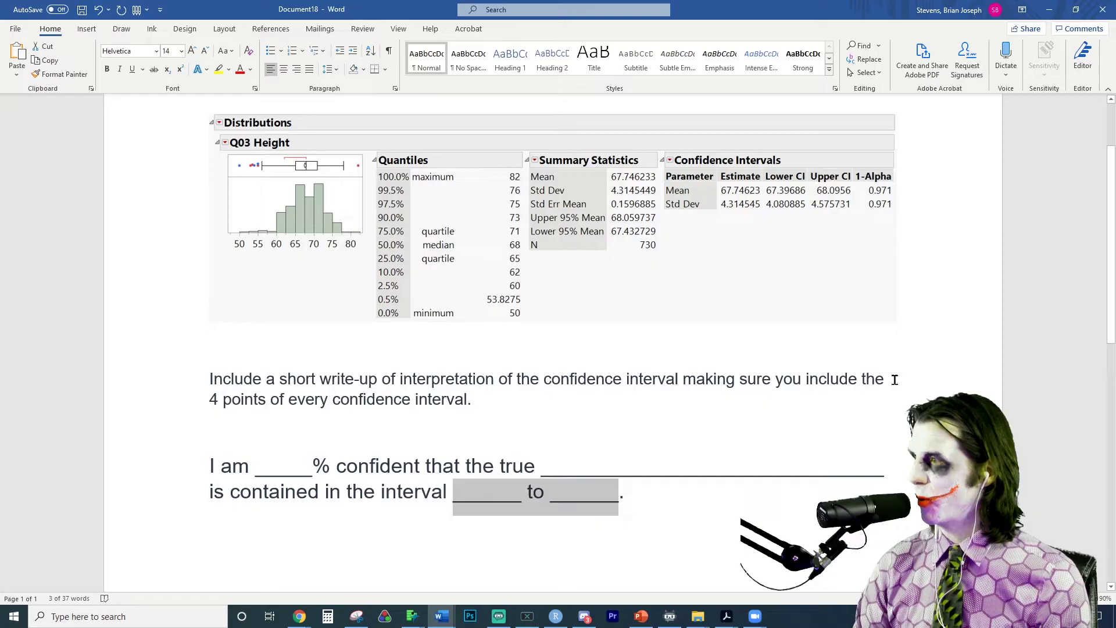
click(917, 388)
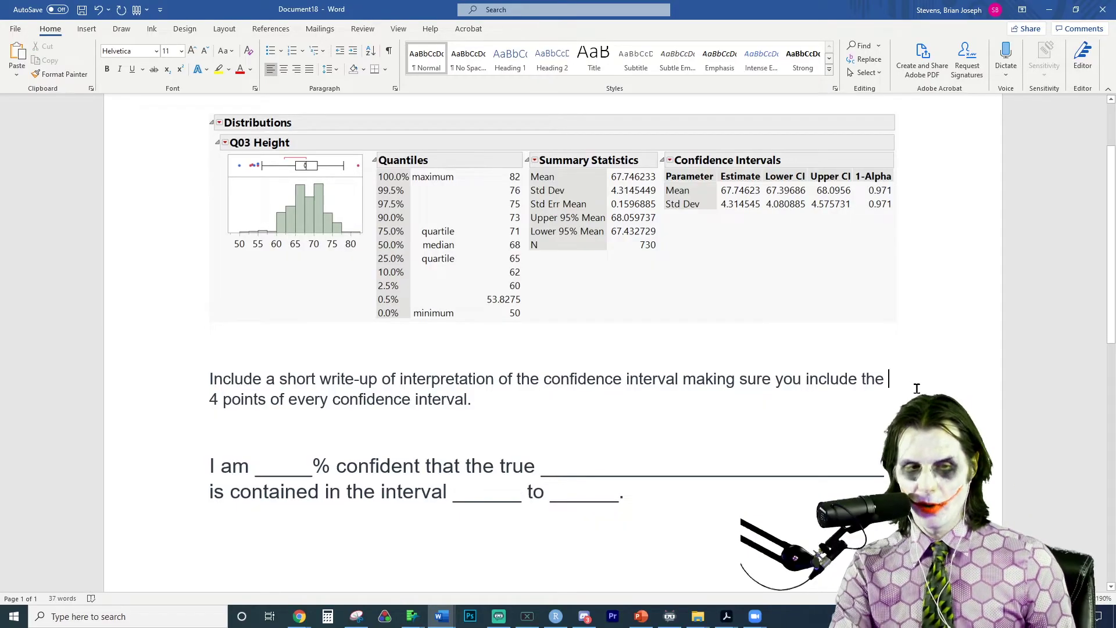
With Word's yellow highlighter, mark both 0.971 values, the percentage blank and the Q03 Height heading
click(122, 29)
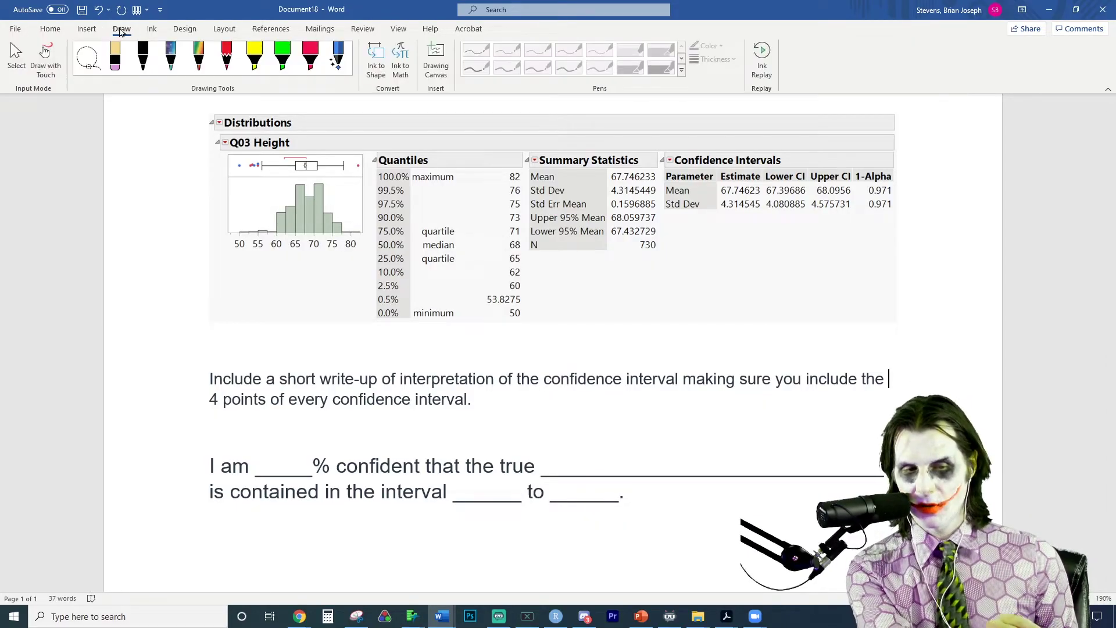
click(254, 56)
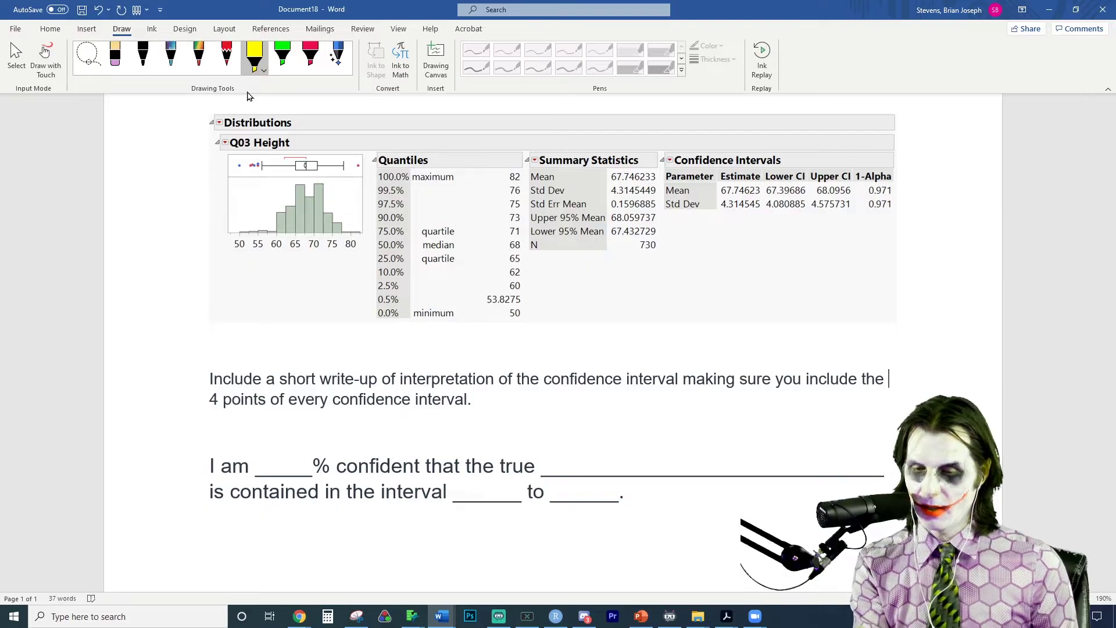
drag(870, 188, 902, 209)
mouse_move(248, 438)
mouse_down()
mouse_move(261, 478)
mouse_move(313, 475)
mouse_up()
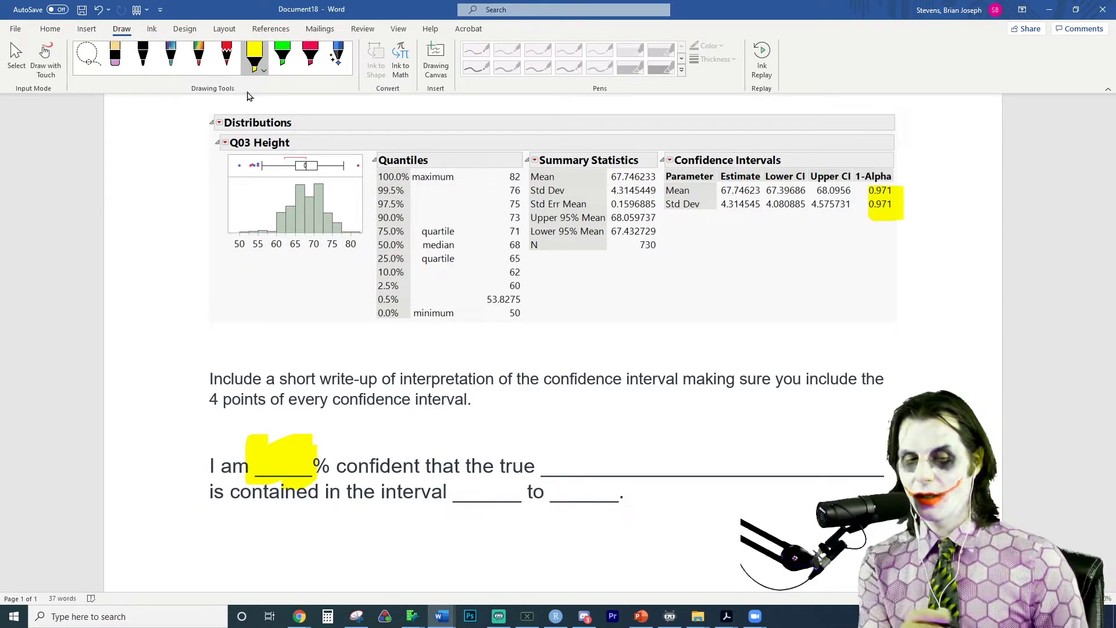
drag(234, 145, 298, 139)
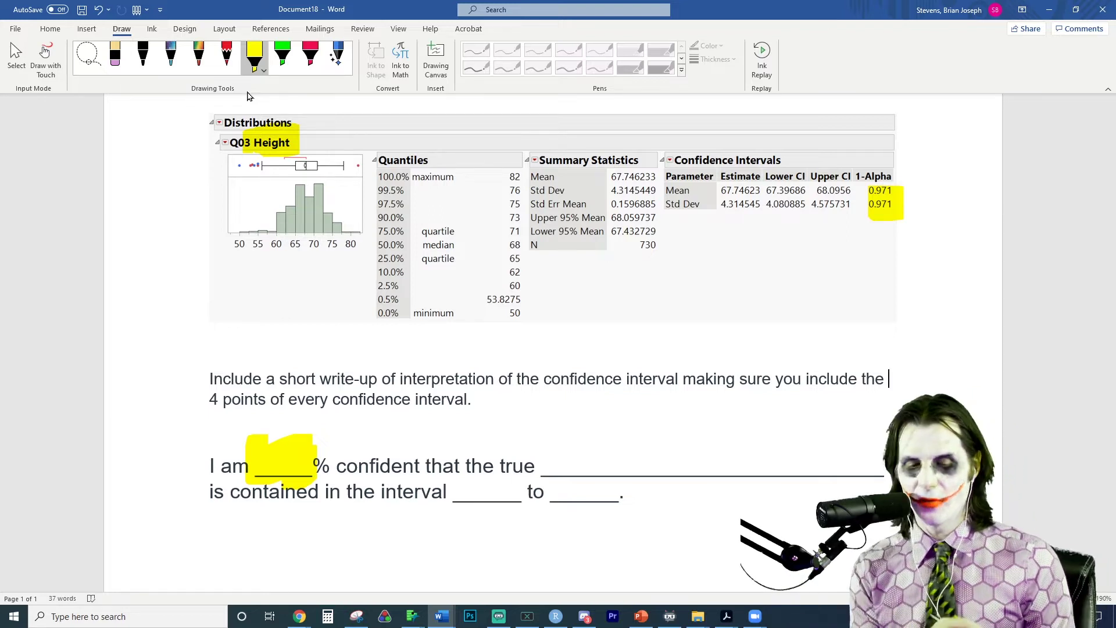
Highlight the remaining sentence blanks and the Lower and Upper CI values (Upper 68.0956)
drag(534, 452, 885, 449)
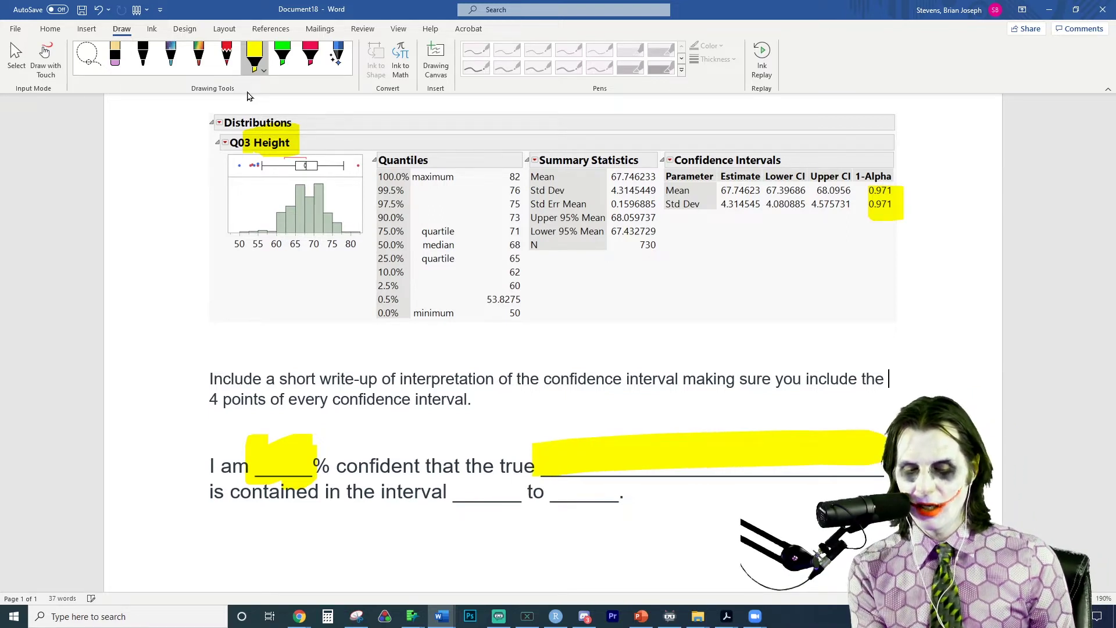
drag(445, 492, 521, 495)
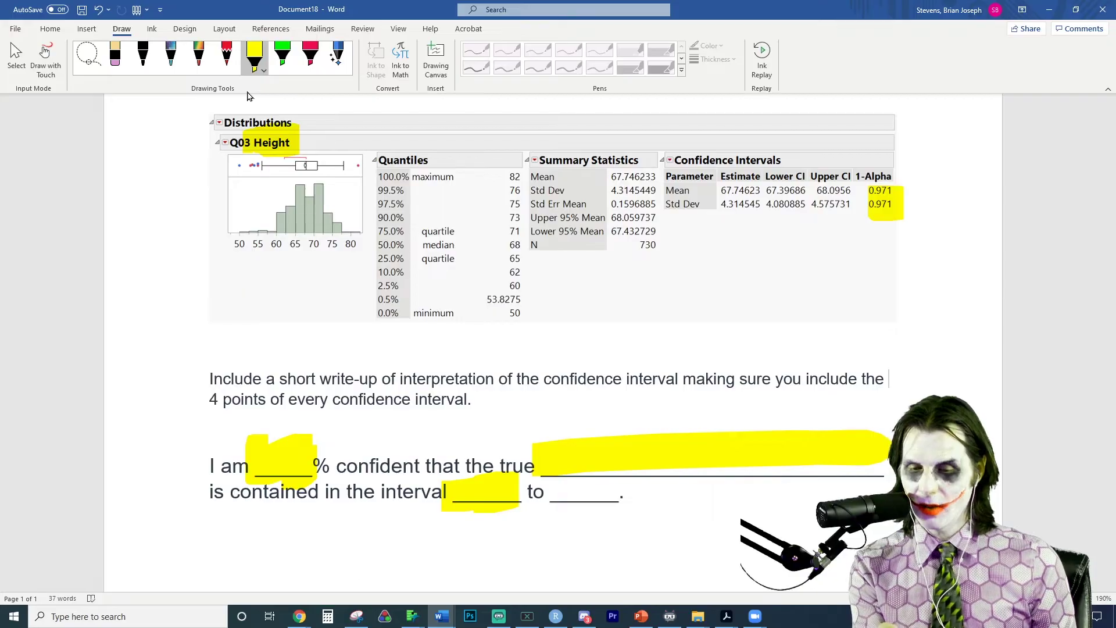
drag(776, 190, 817, 187)
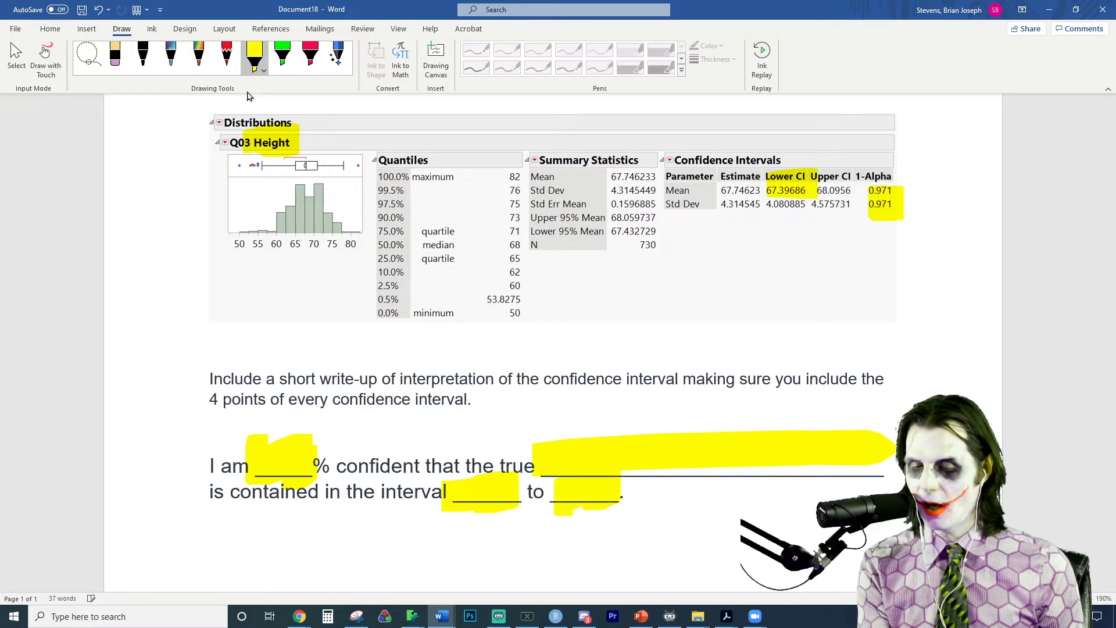
drag(820, 183, 853, 195)
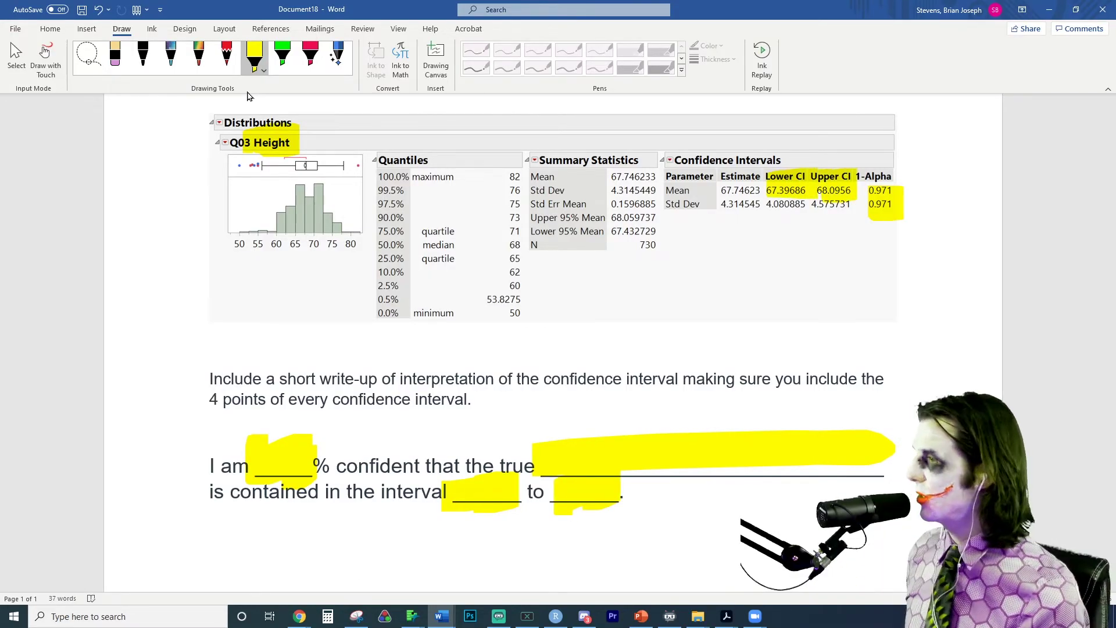